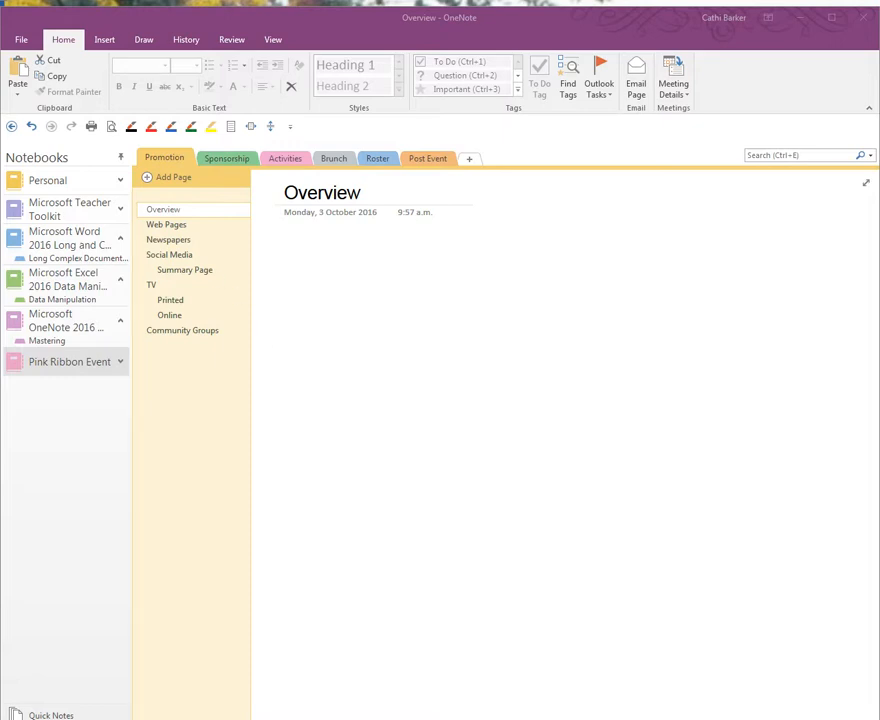
Switch to the Pink Ribbon Event presentation in PowerPoint and start Linked Notes with the OneNote Overview page docked beside it
left_click_drag(0, 68, 435, 16)
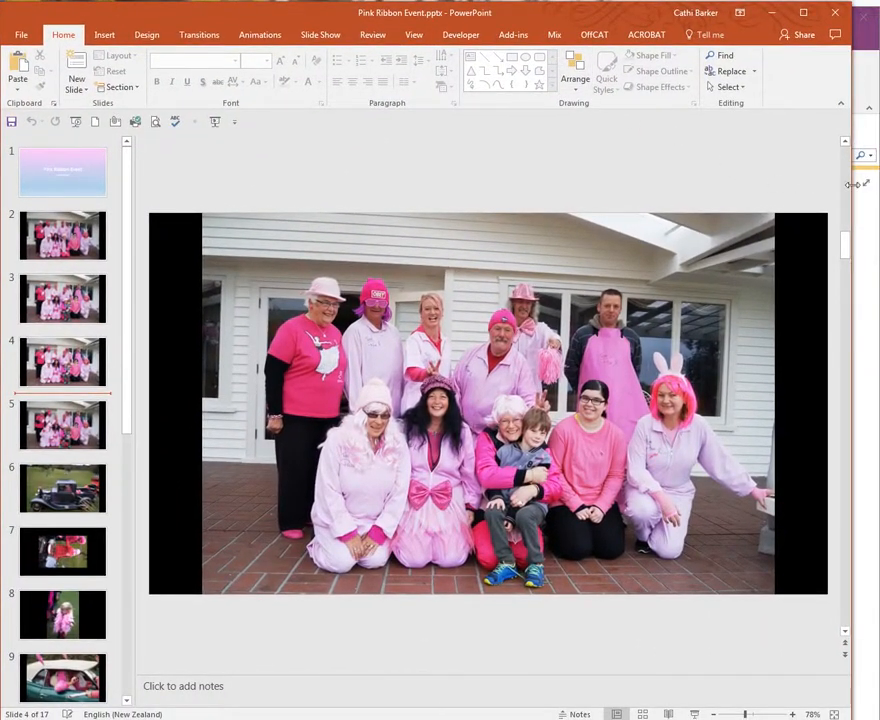
left_click_drag(853, 184, 874, 184)
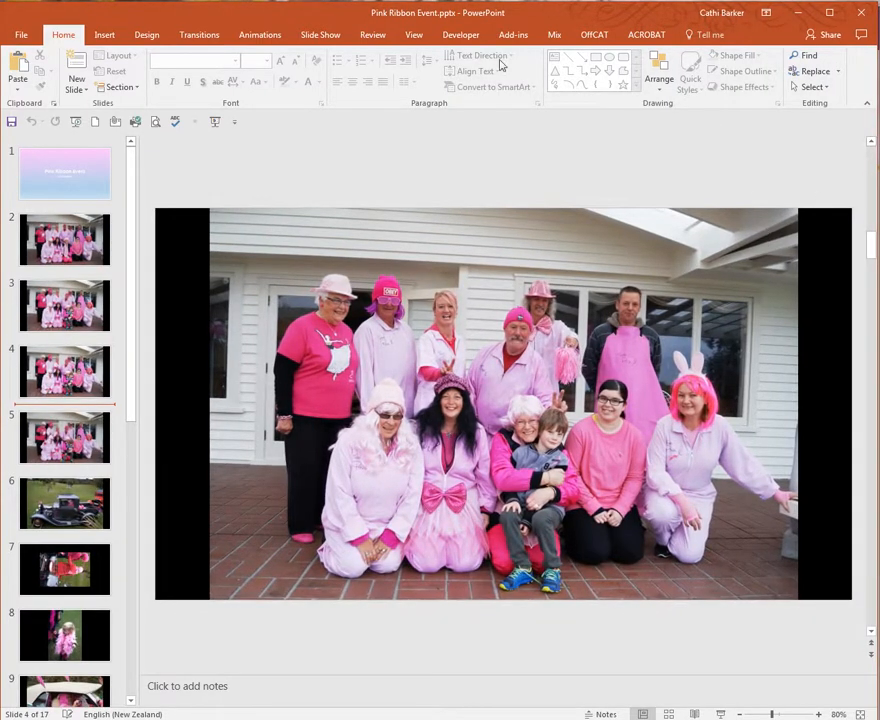
left_click(378, 36)
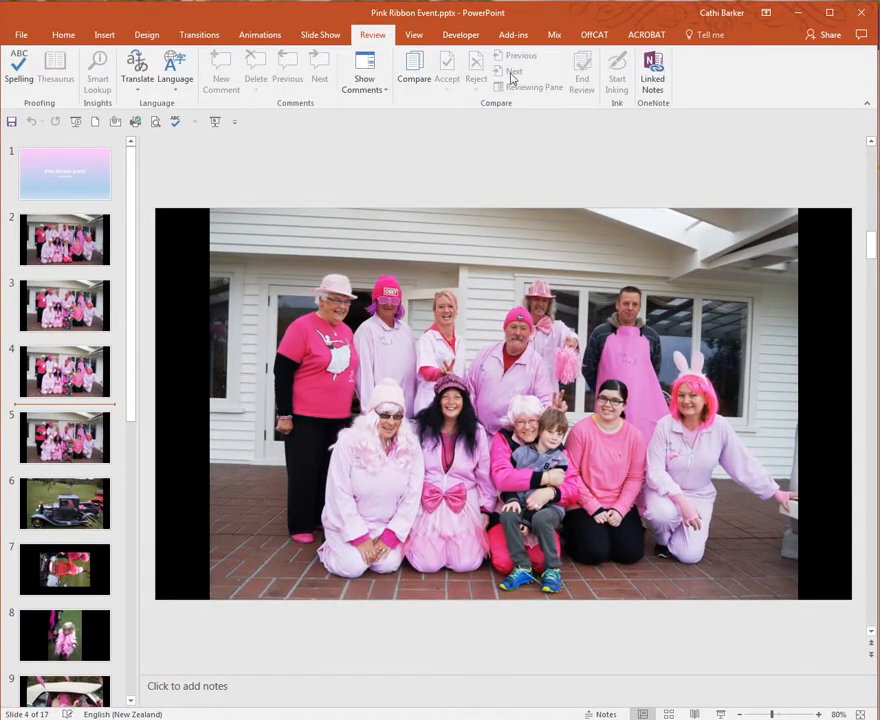
left_click(654, 80)
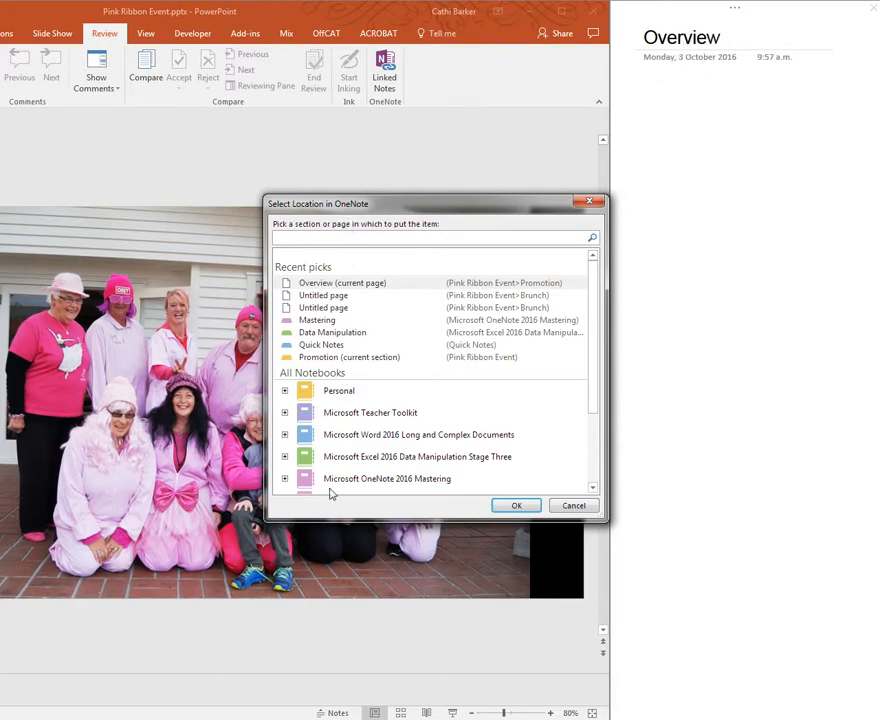
left_click_drag(597, 377, 595, 450)
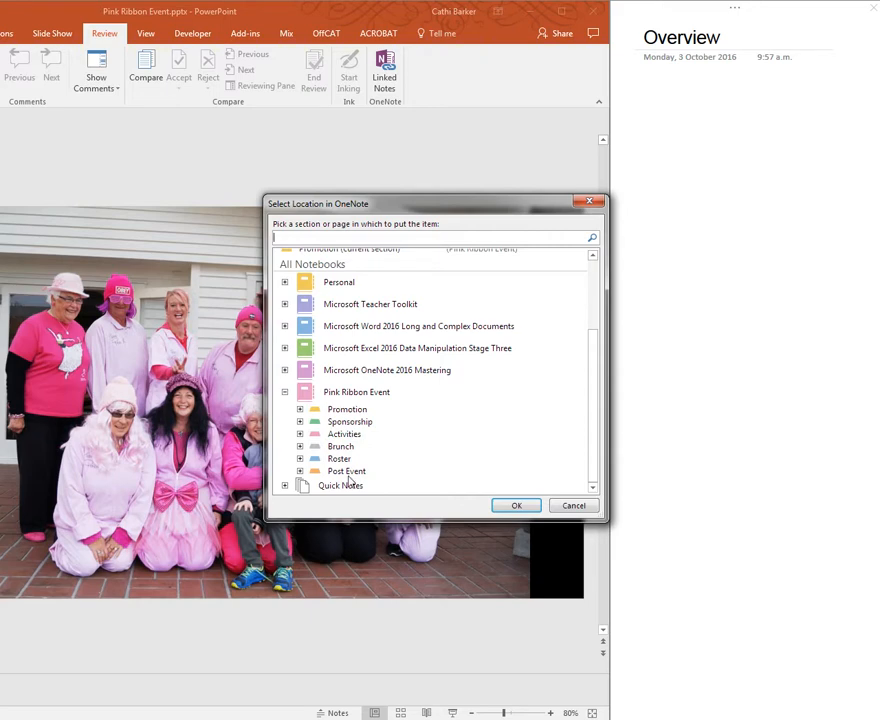
left_click(574, 507)
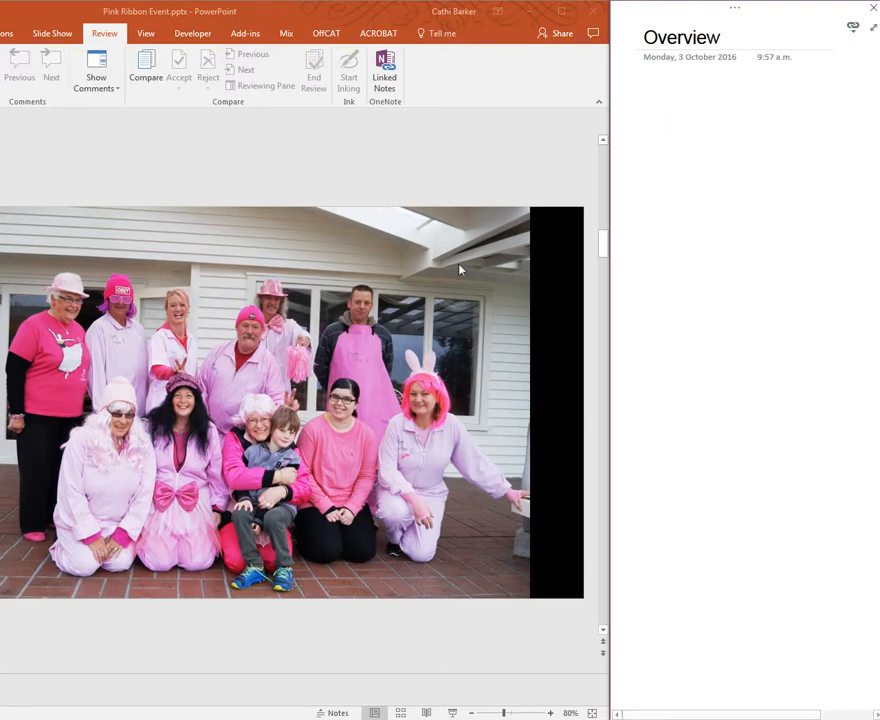
Add the linked note "To identify each member of the Pink Team" on the Overview page for the group photo slide
left_click(297, 363)
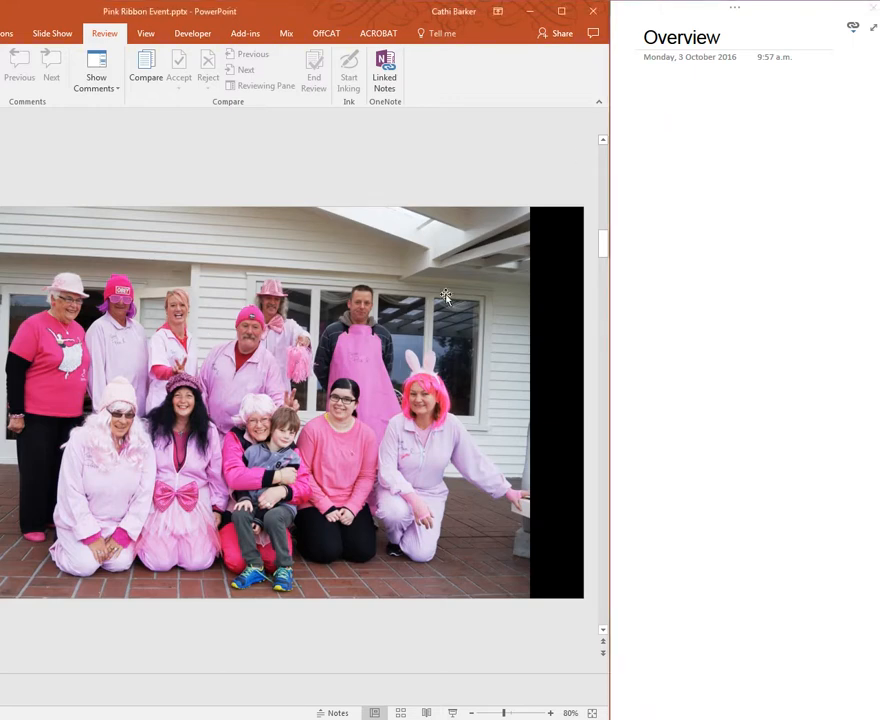
left_click(670, 106)
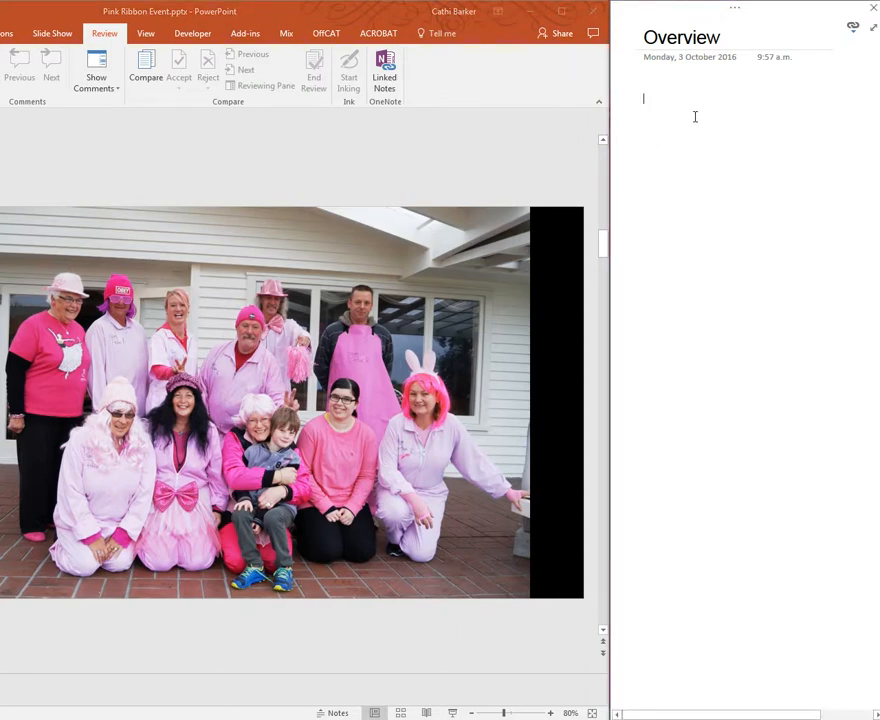
type("To id")
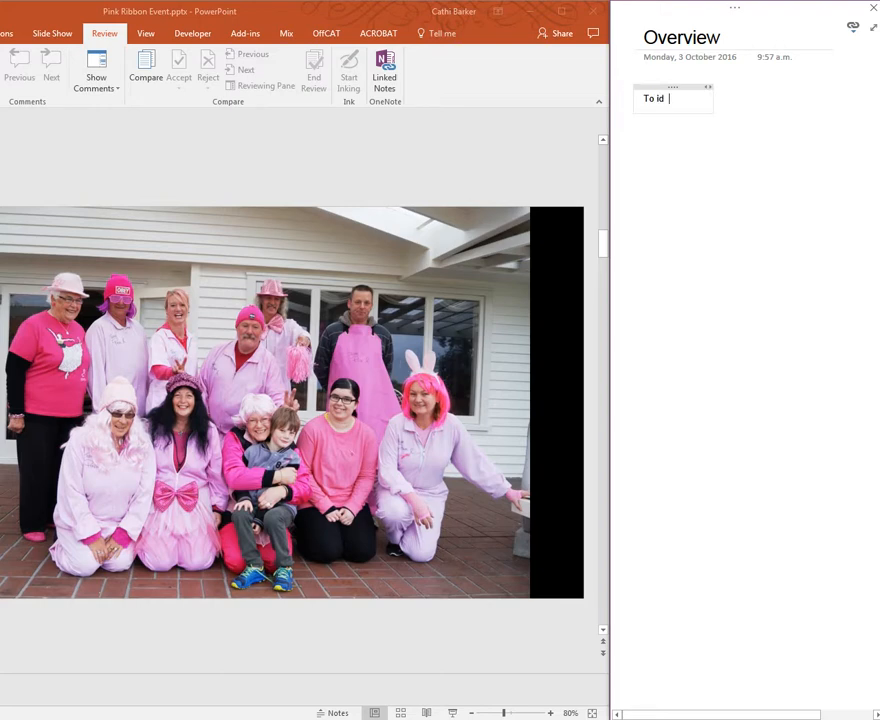
type("entify each")
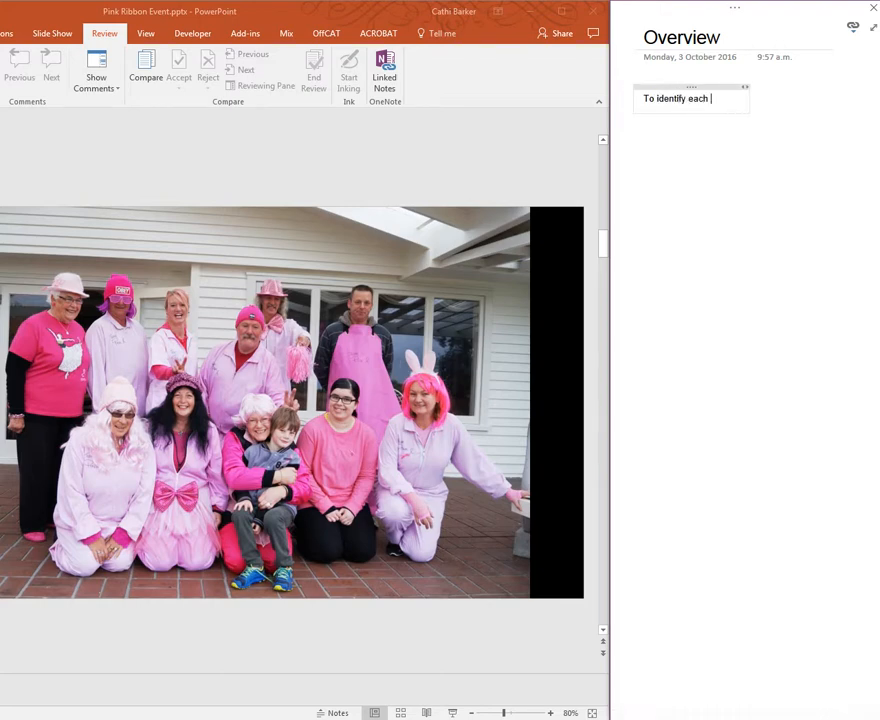
type(" member of the Pink")
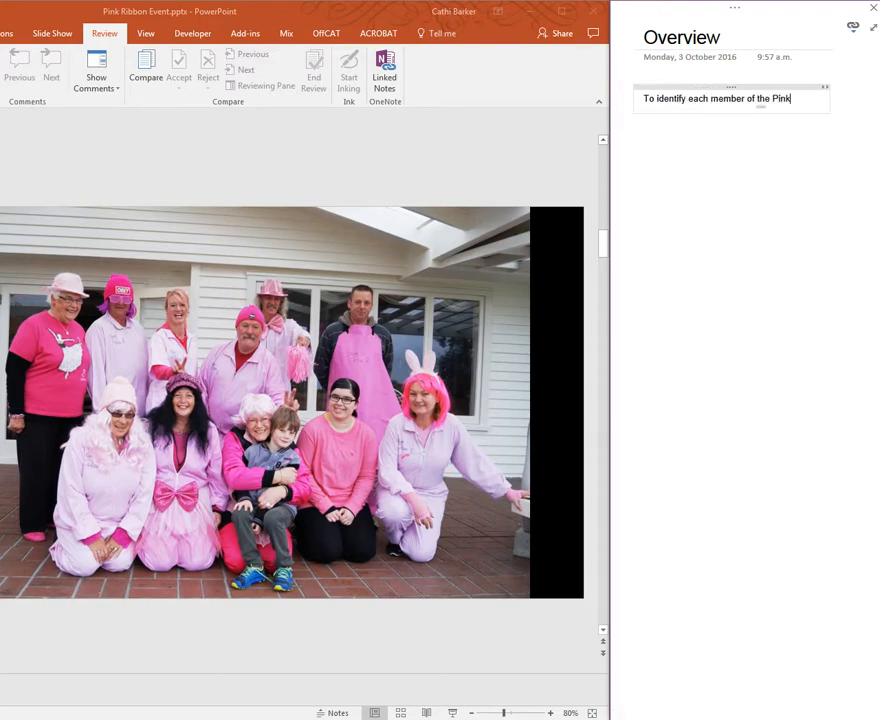
type(" Team")
Show the slide with the black vintage car and add the linked note "Best Pinked Out Car 1st" below the first note
key("alt+Tab")
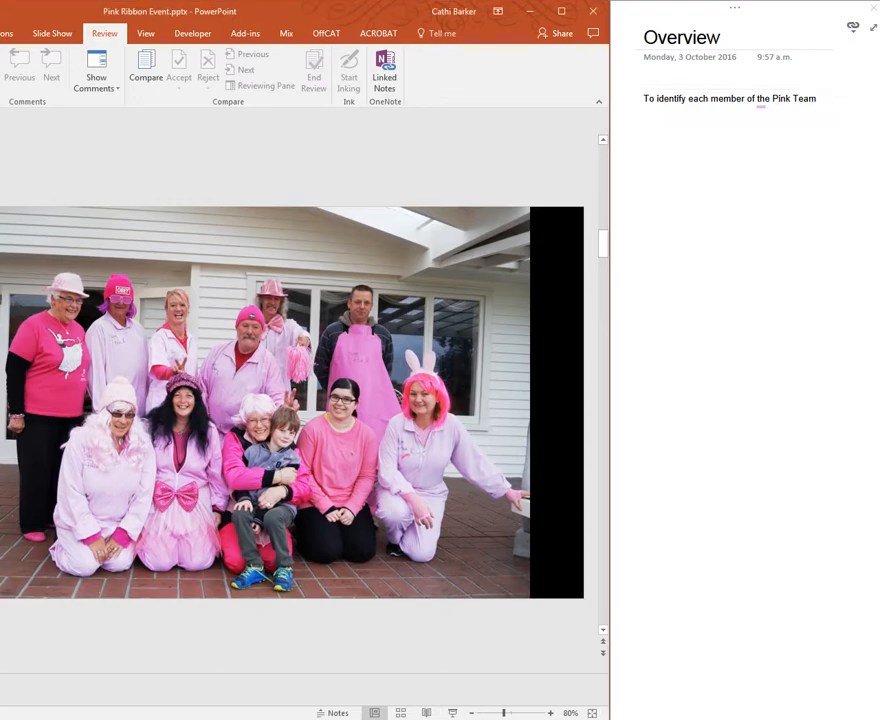
key("Page_Down")
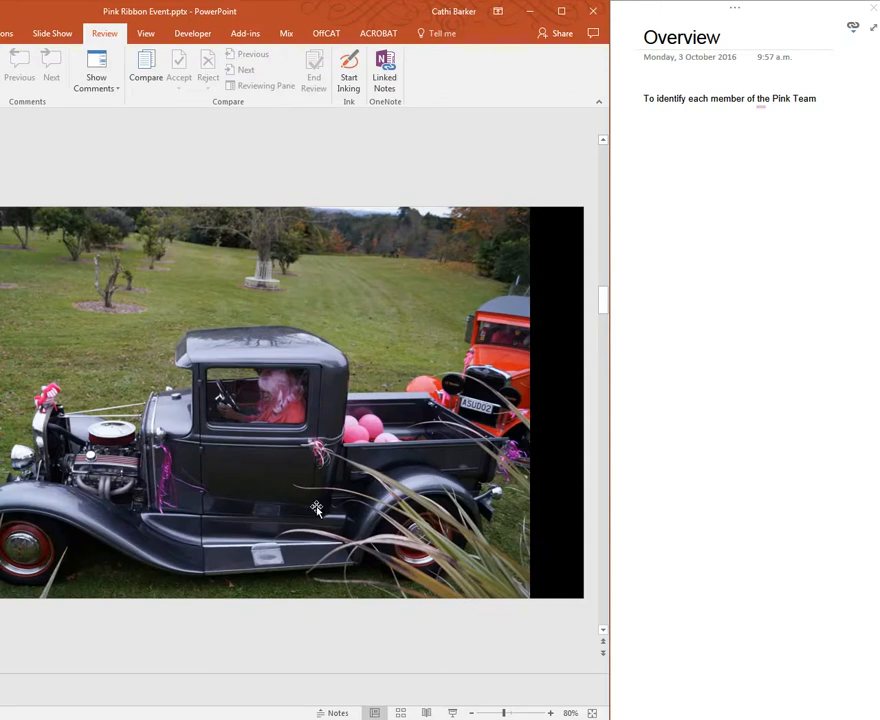
left_click(660, 150)
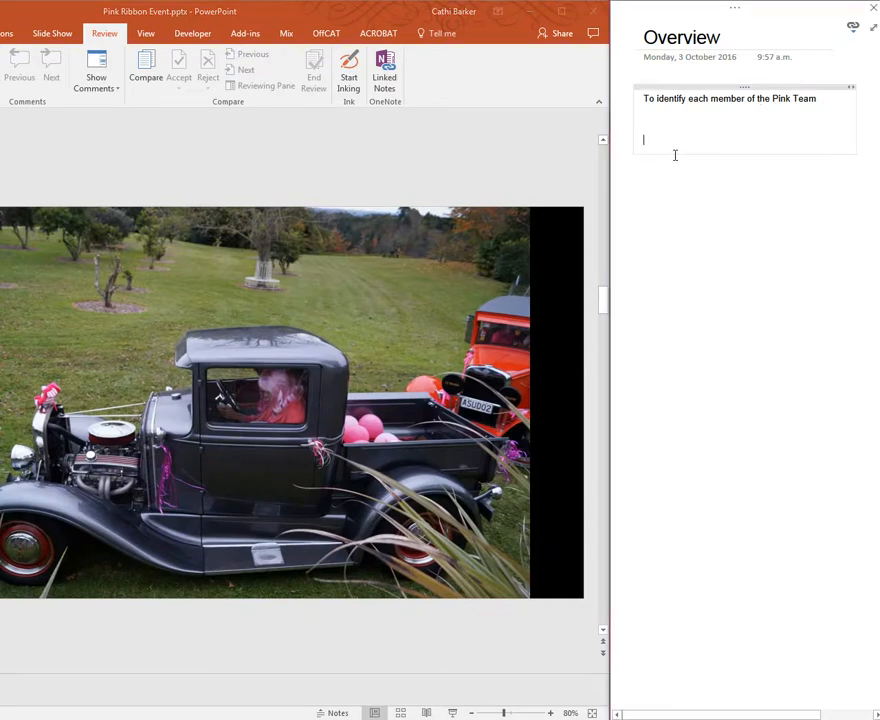
type("Best Pinked Out Car 1st")
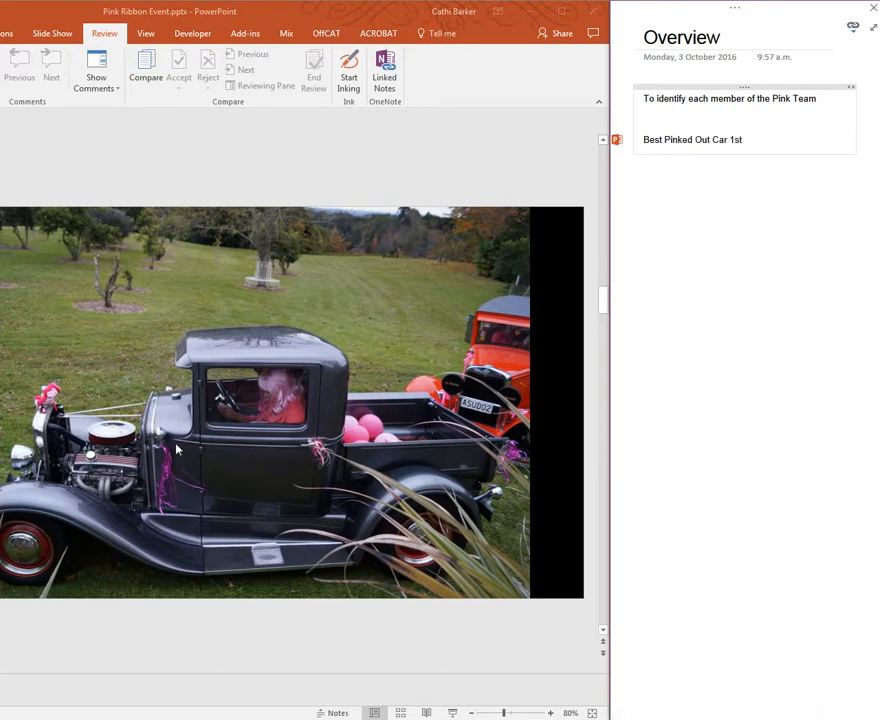
Show the slide of the girl in pink feathers and add the linked note "Best Pinked Out Girl 1st"
key("alt+Tab")
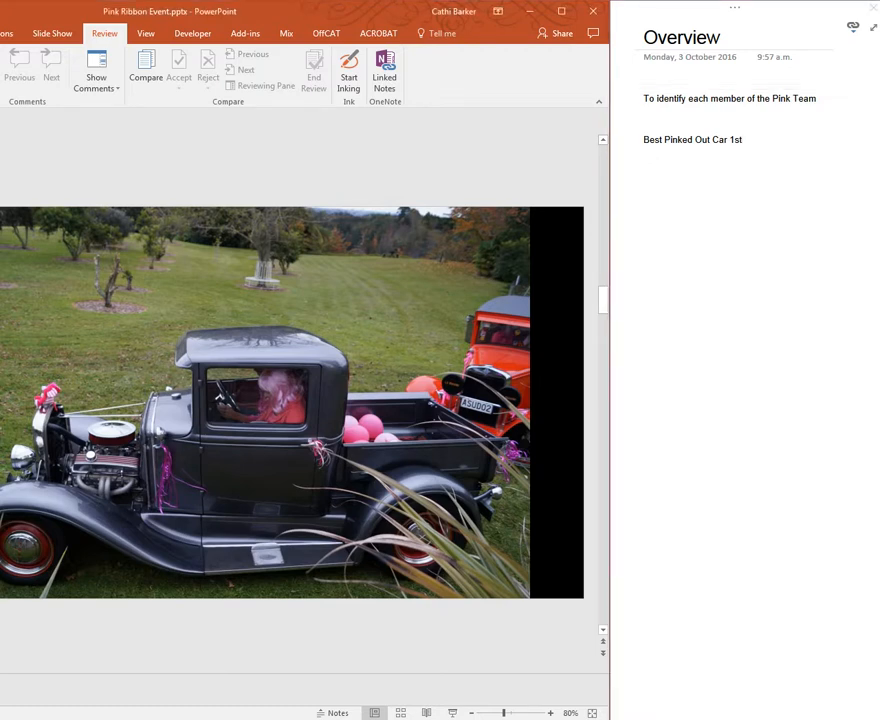
scroll(292, 402, "down", 2)
left_click(664, 188)
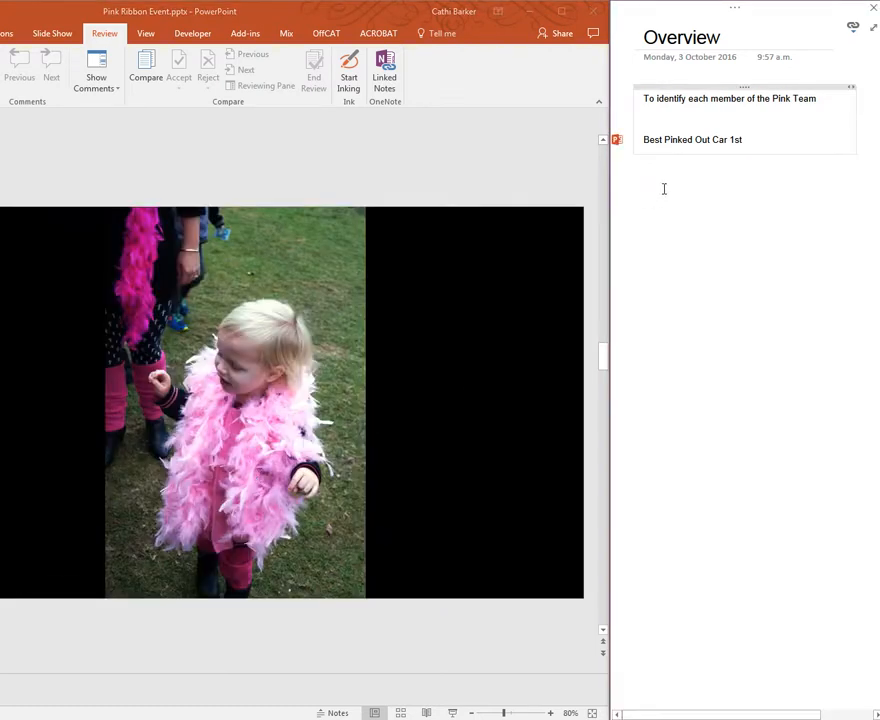
type("Best Pinked O")
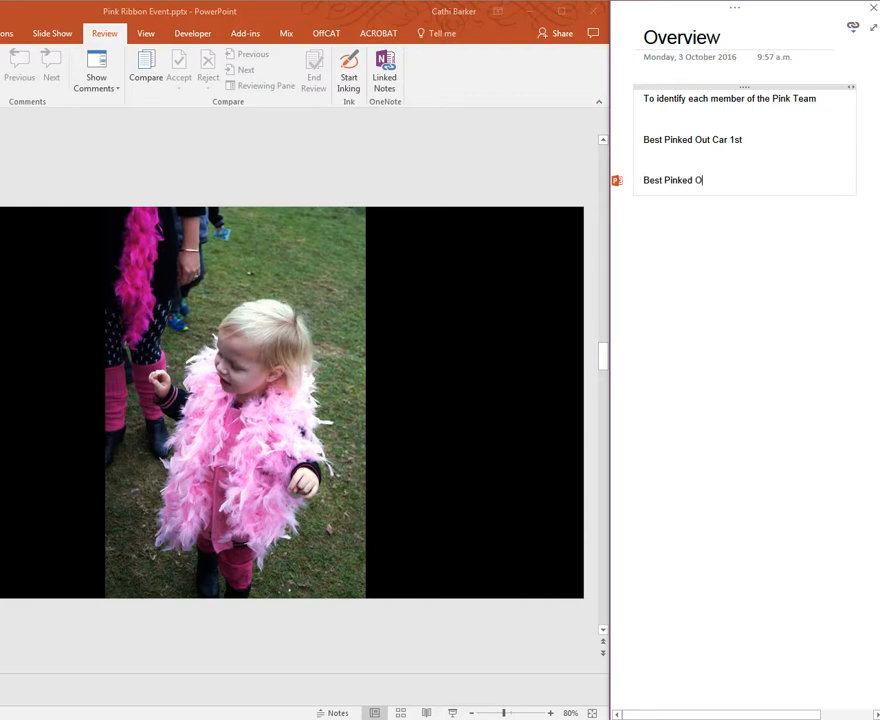
type("ut Girl ")
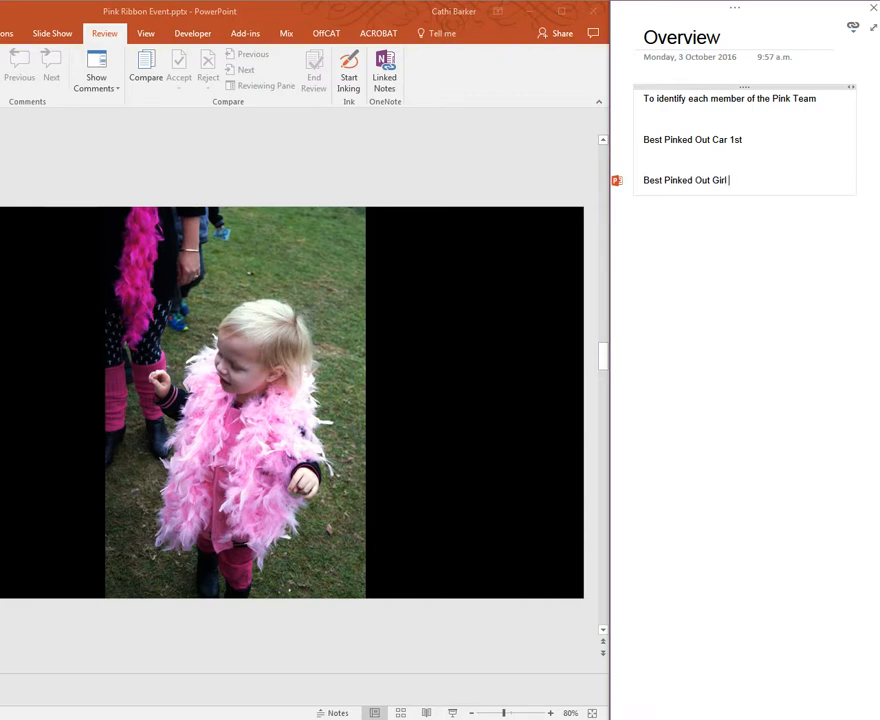
type("1st")
Close the presentation and bring the Arrival Speech document in Word into view beside the docked notes
left_click(594, 12)
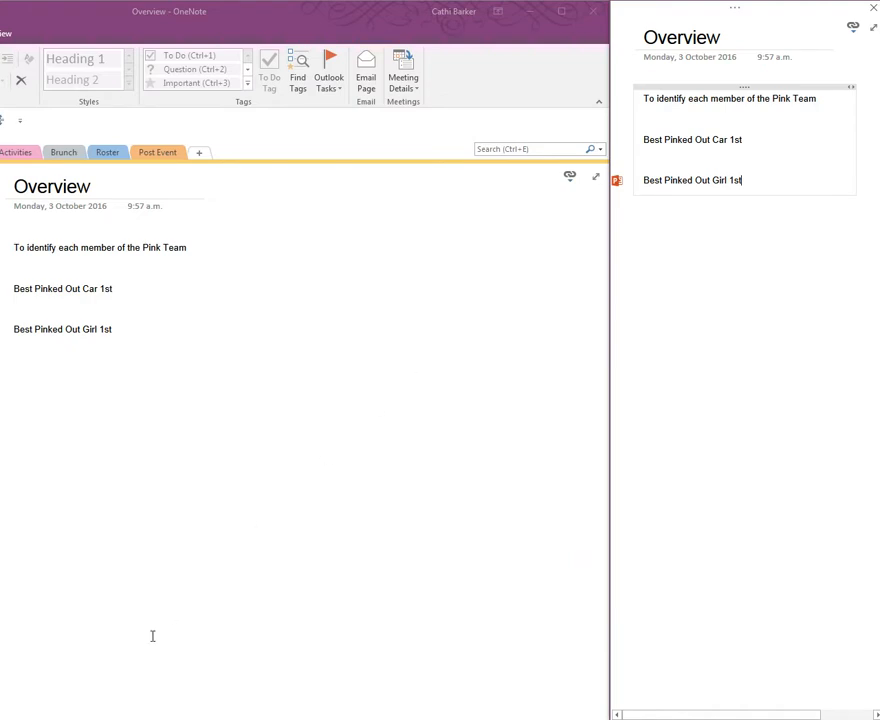
key("alt+Tab")
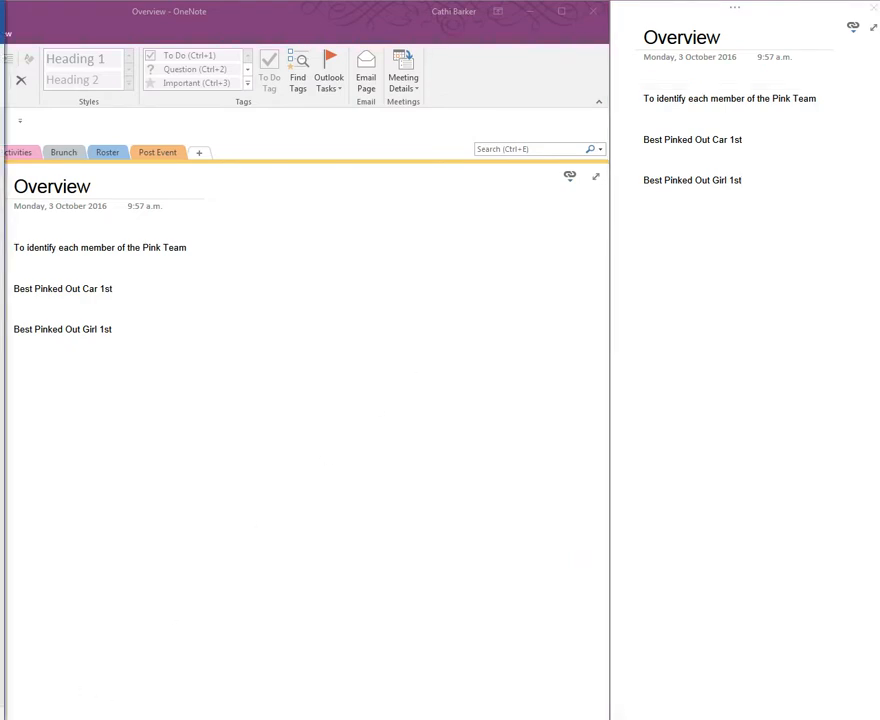
left_click_drag(0, 12, 61, 4)
key("super+Left")
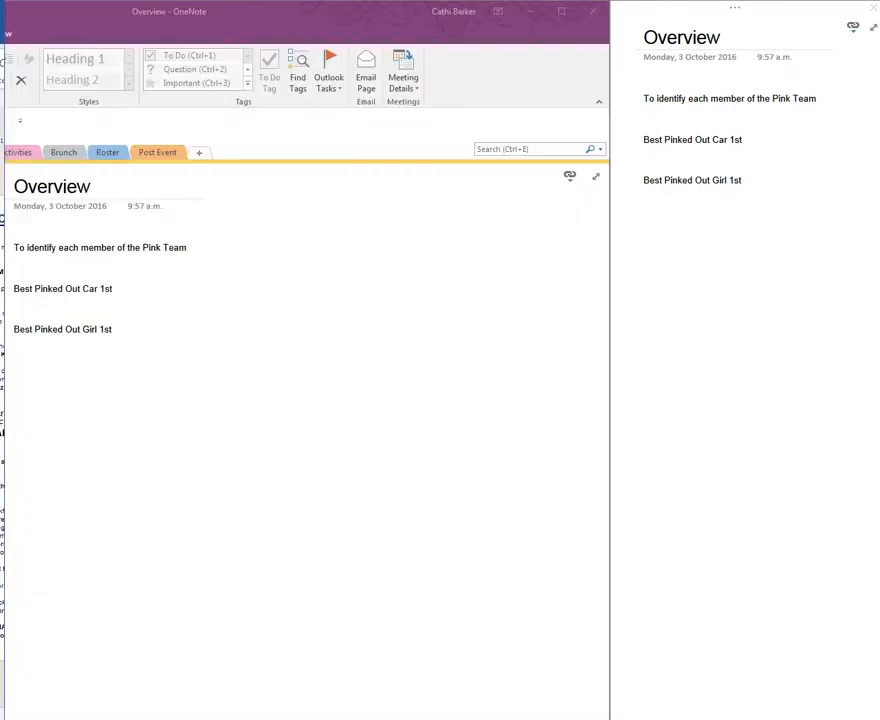
left_click_drag(0, 12, 212, 17)
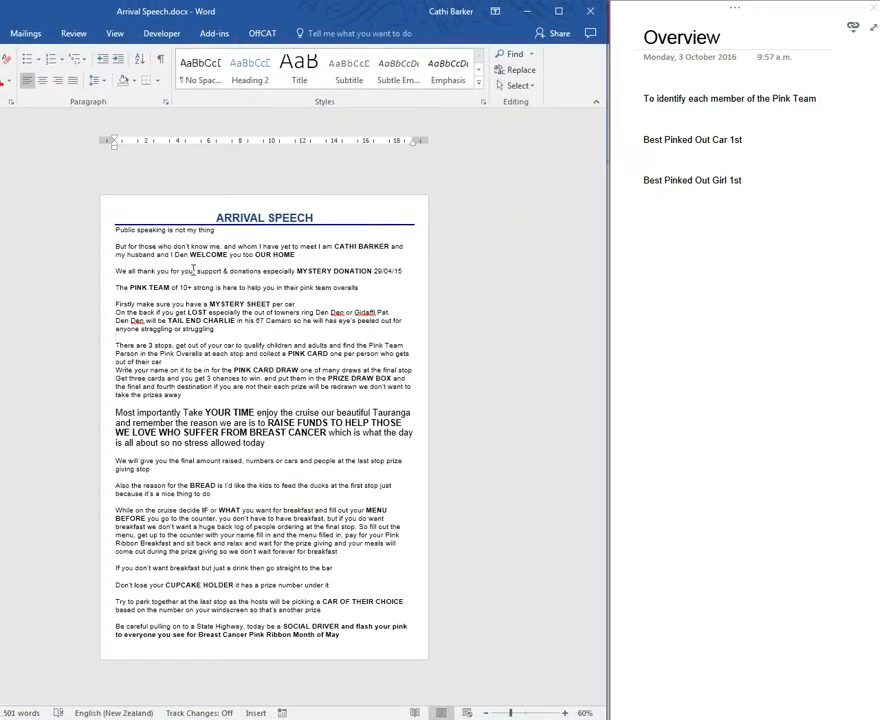
Place the cursor after the speech's first line and add the linked note "Present this speech on arrival" below the existing notes
left_click(227, 230)
left_click(652, 220)
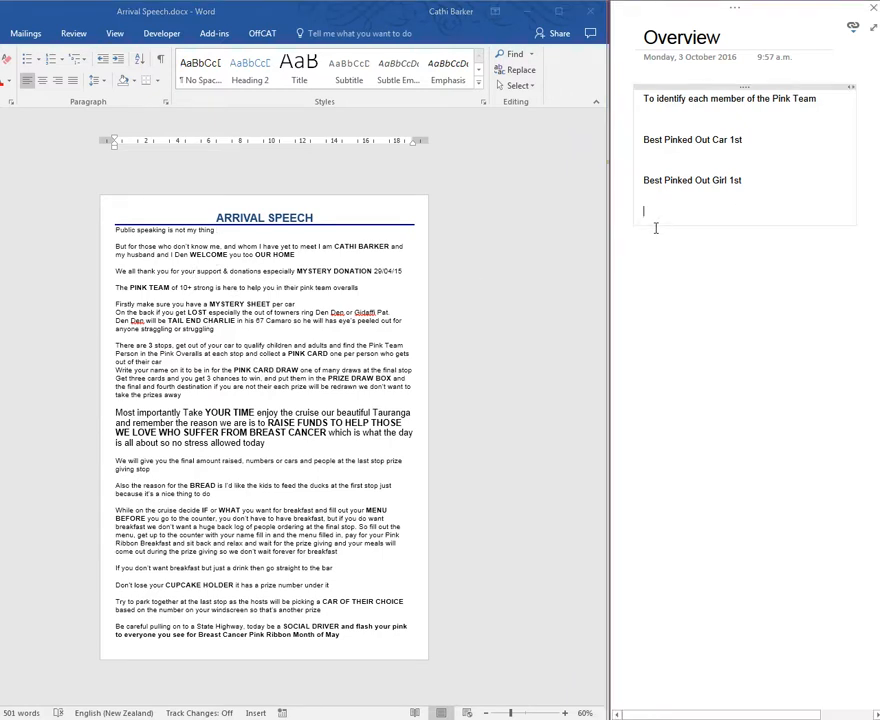
type("Present this speech on arrival")
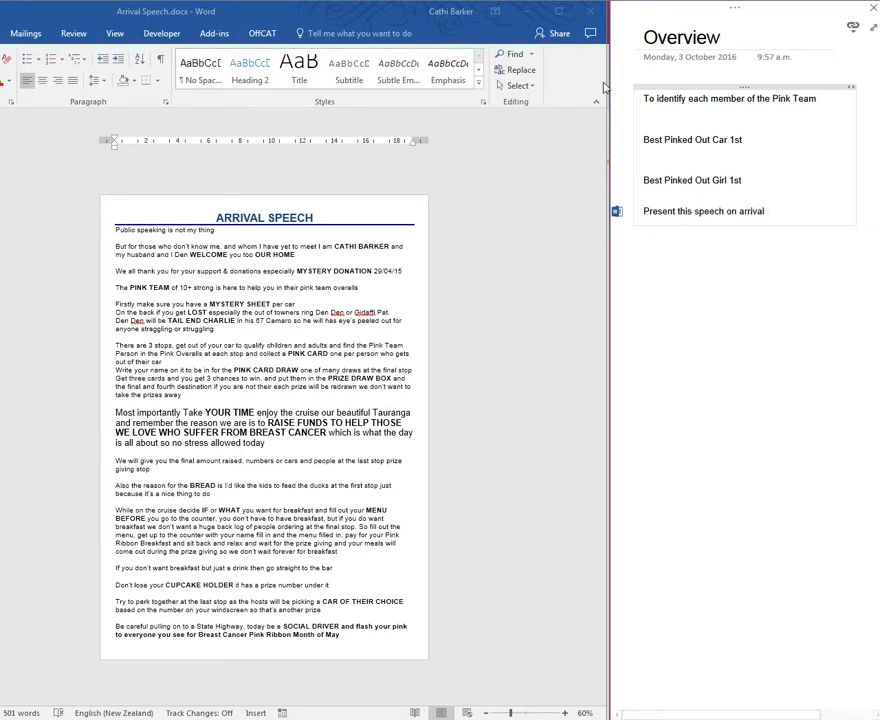
Close the Arrival Speech document and the docked notes, and bring the main OneNote window with the Overview page fully into view
left_click(591, 14)
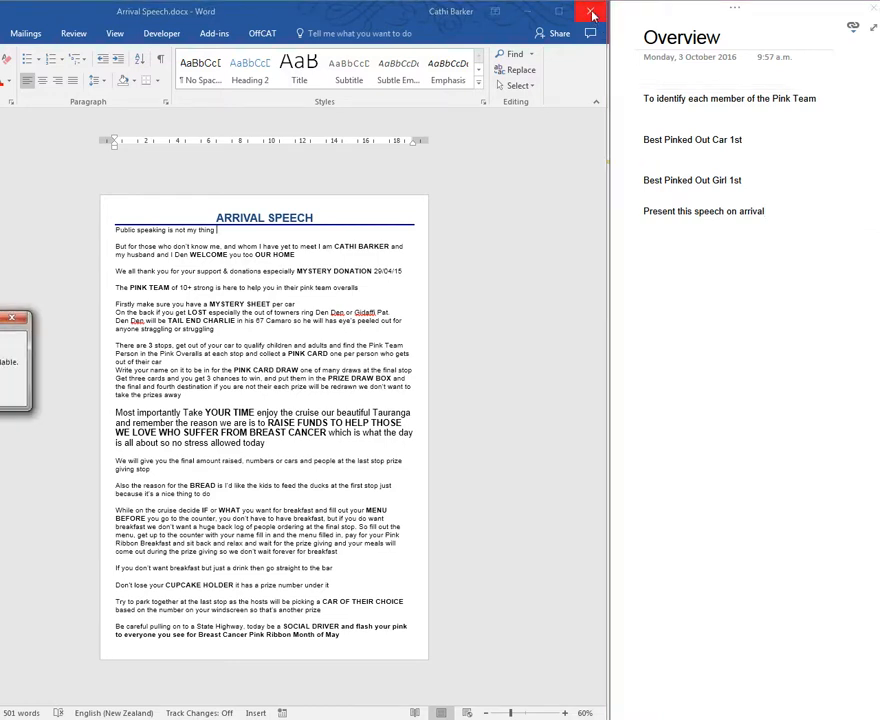
left_click(2, 392)
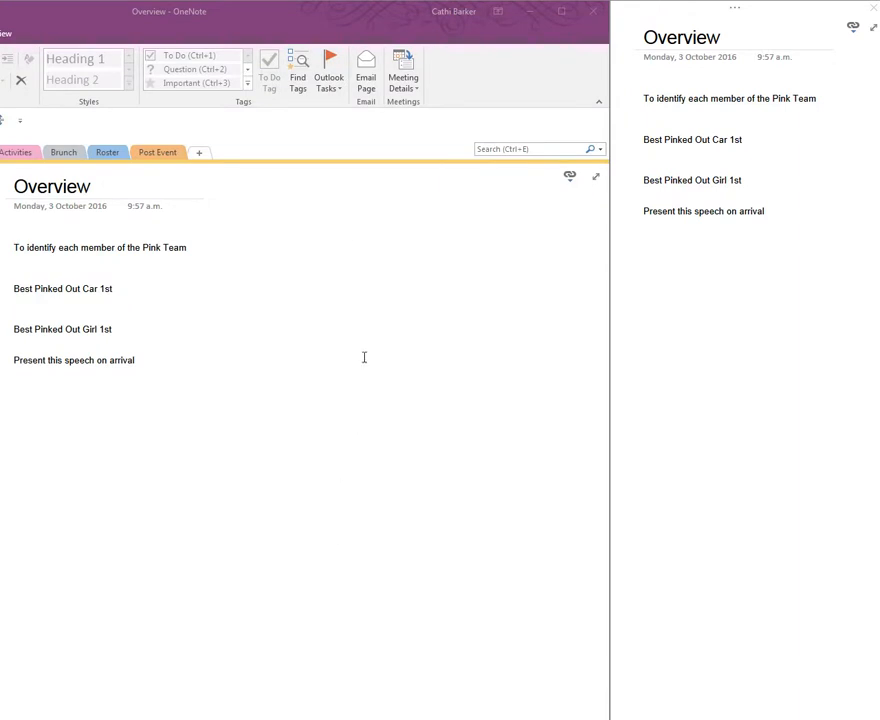
left_click(872, 10)
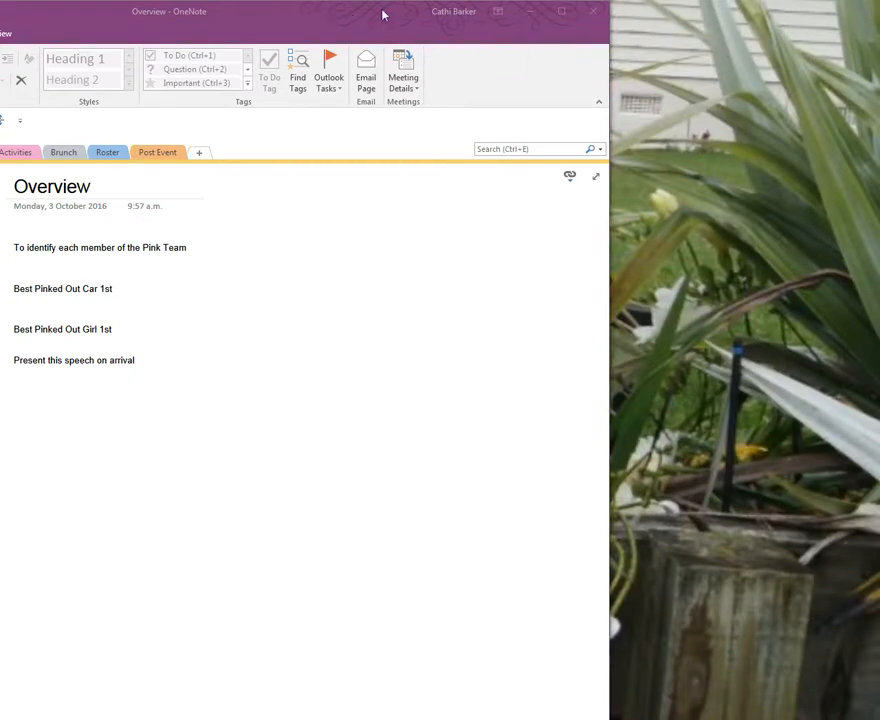
left_click_drag(382, 14, 588, 8)
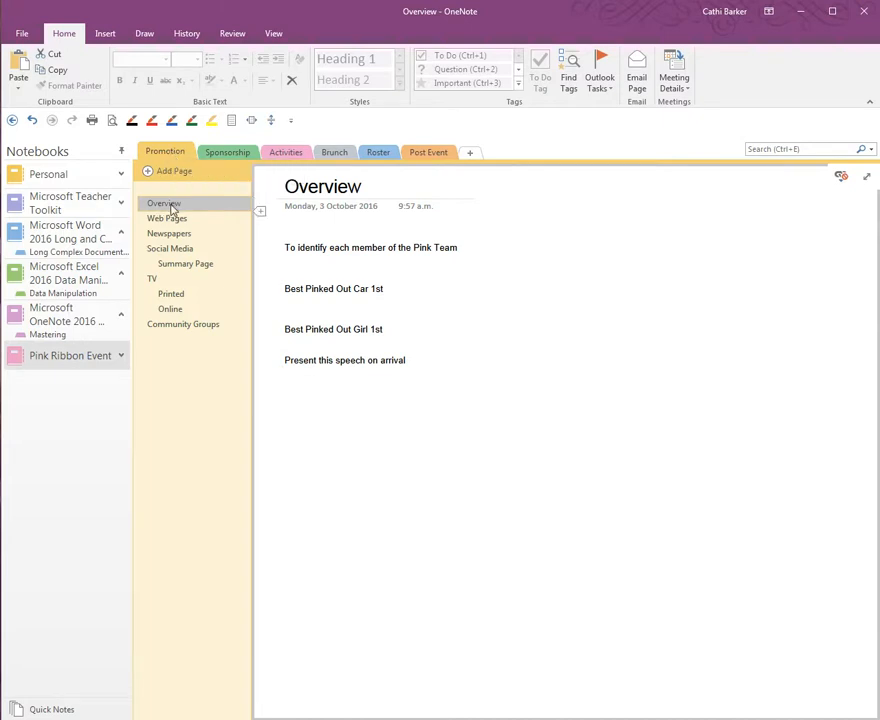
Preview the linked files attached to the car, girl and speech notes on the Overview page
left_click(316, 250)
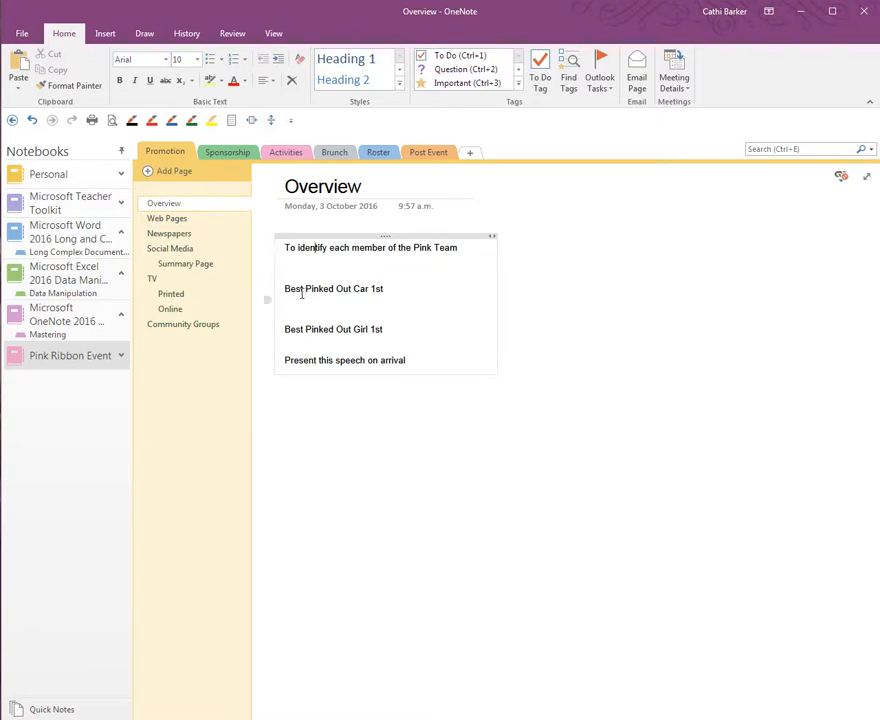
mouse_move(262, 291)
mouse_move(259, 334)
mouse_move(264, 368)
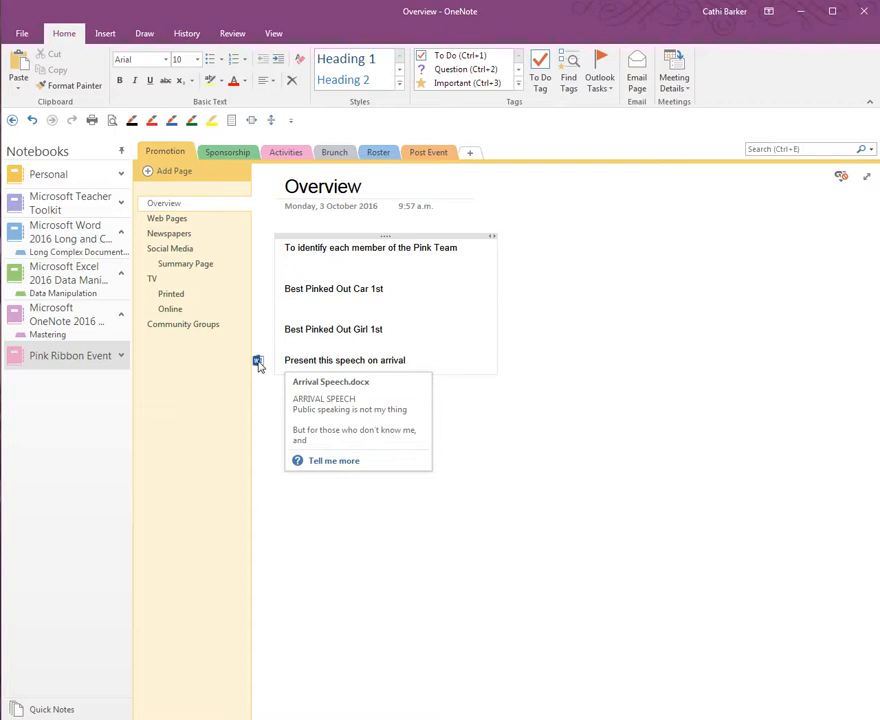
Open the Word document linked to the "Present this speech on arrival" note, and close it after viewing
left_click(258, 362)
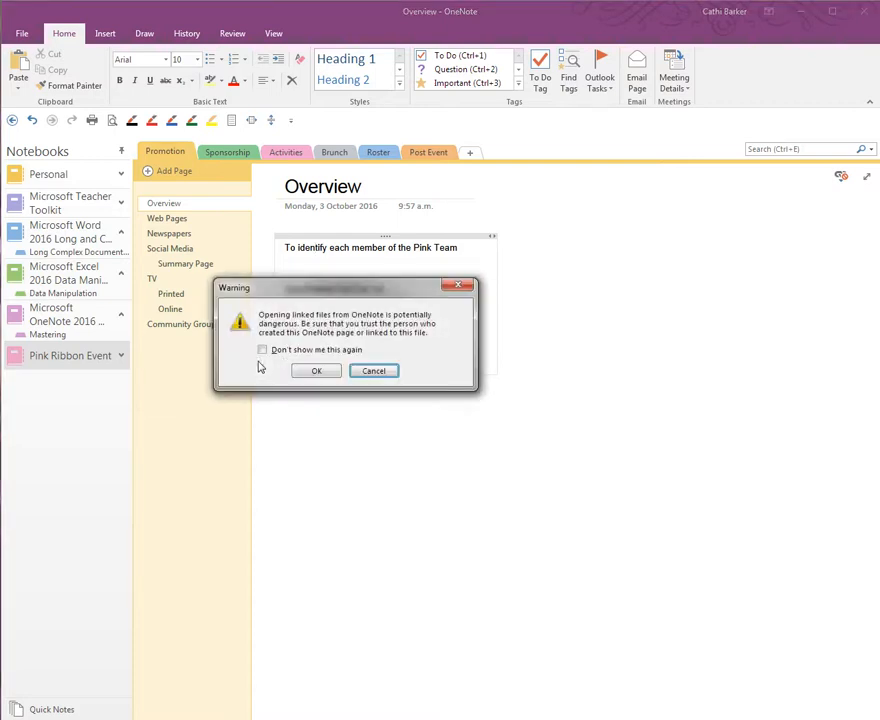
left_click(316, 371)
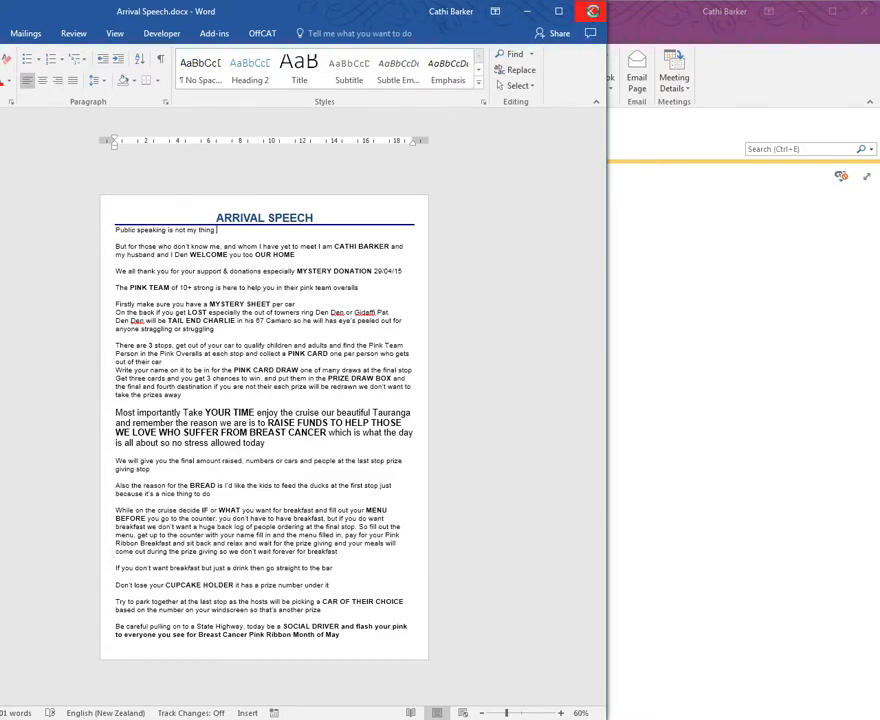
left_click(590, 11)
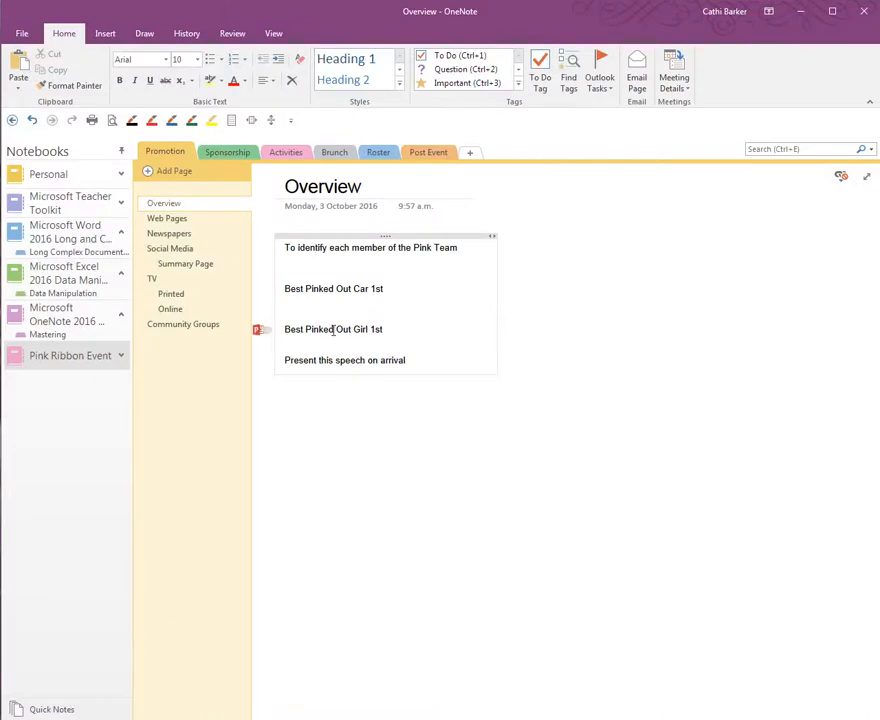
Open the PowerPoint slide linked to the "Best Pinked Out Girl 1st" note and bring its window into view
left_click(259, 334)
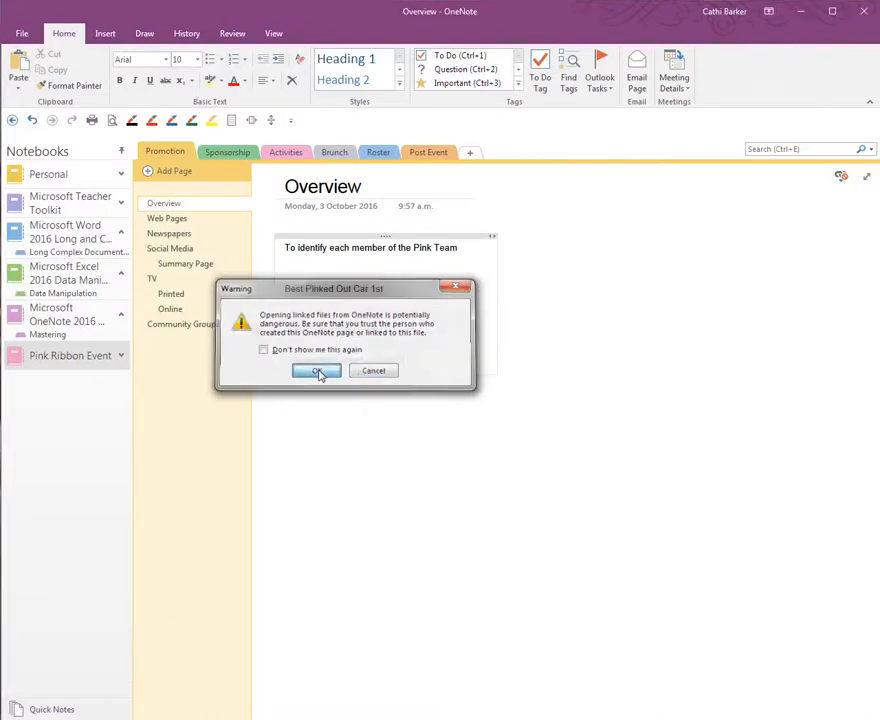
left_click(317, 371)
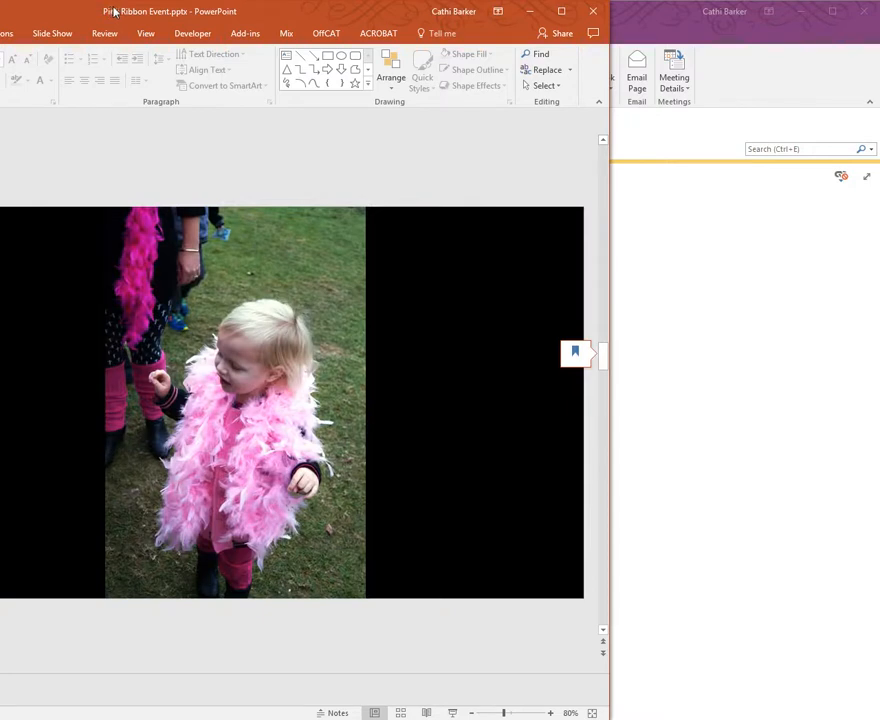
double_click(115, 11)
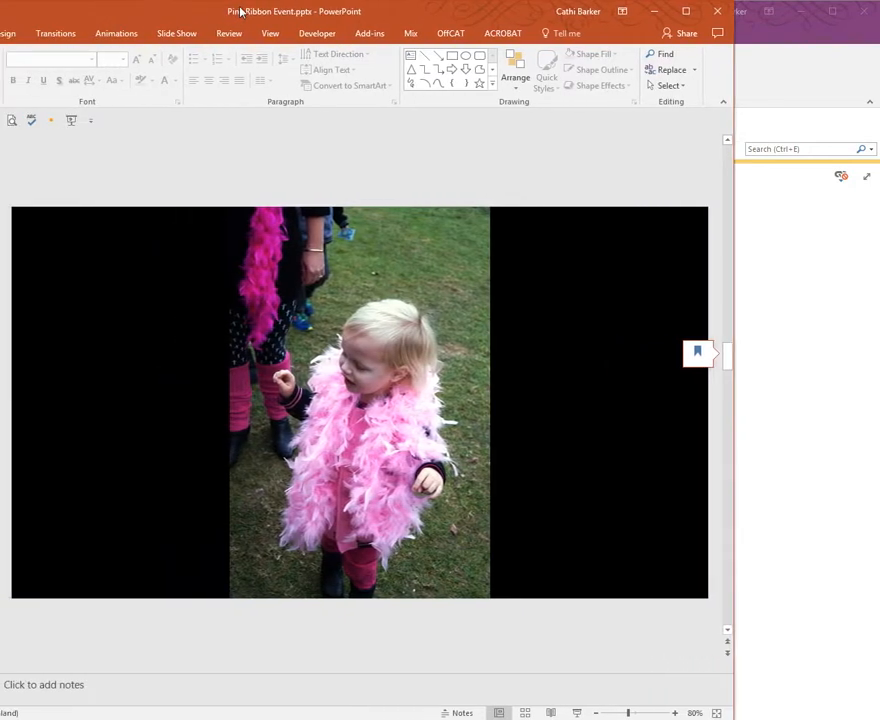